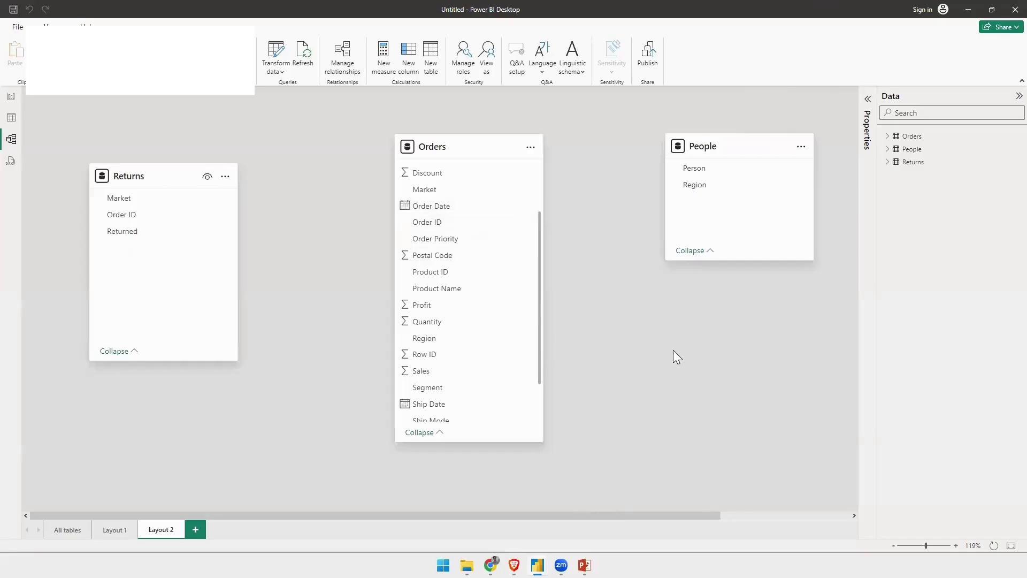
- Check the Order ID field in the Orders table and read the presentation slide on one-to-one, one-to-many and many-to-many relationships
drag(432, 222, 454, 231)
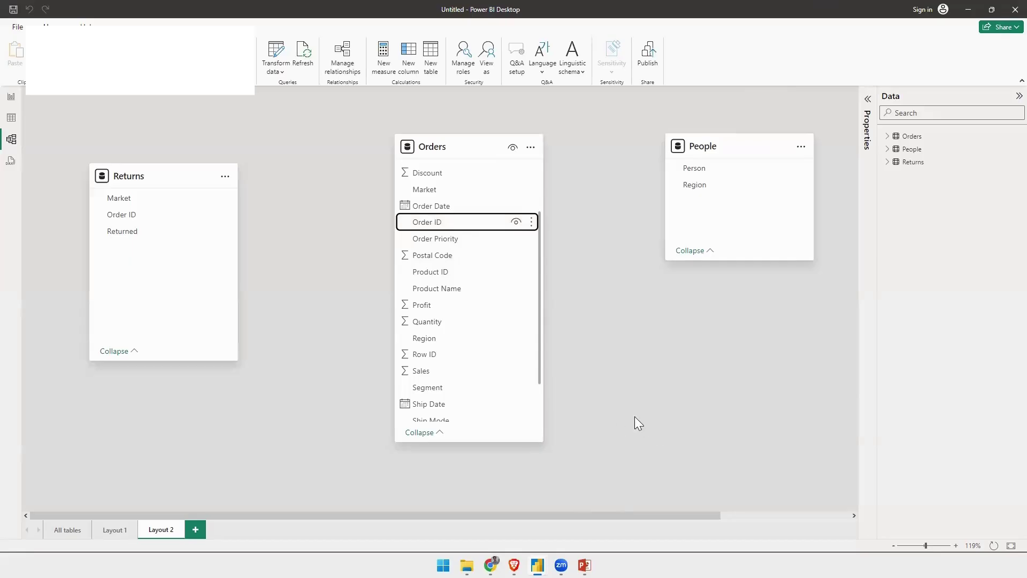
click(427, 224)
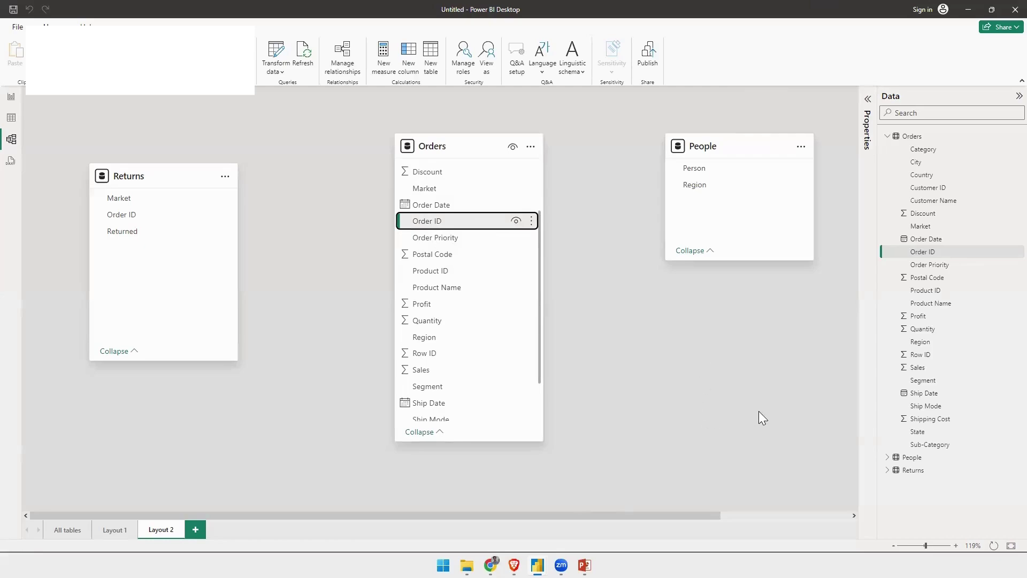
click(743, 382)
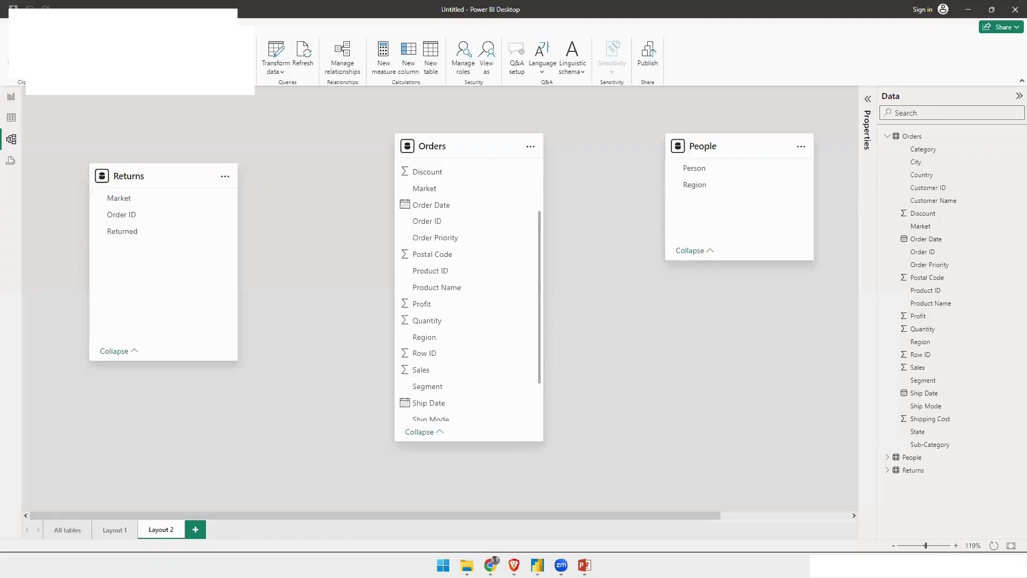
key(alt+Tab)
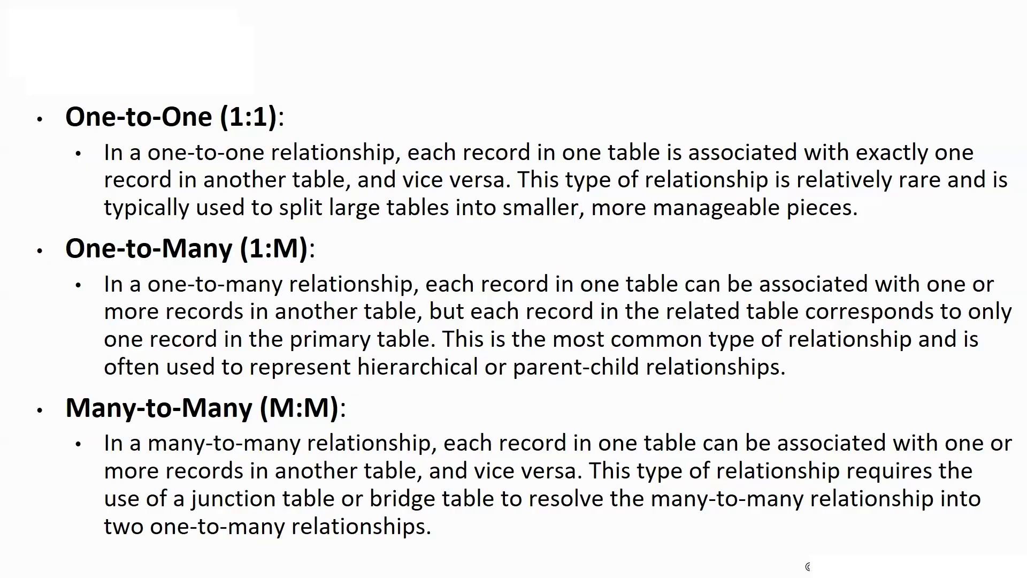
key(alt+Tab)
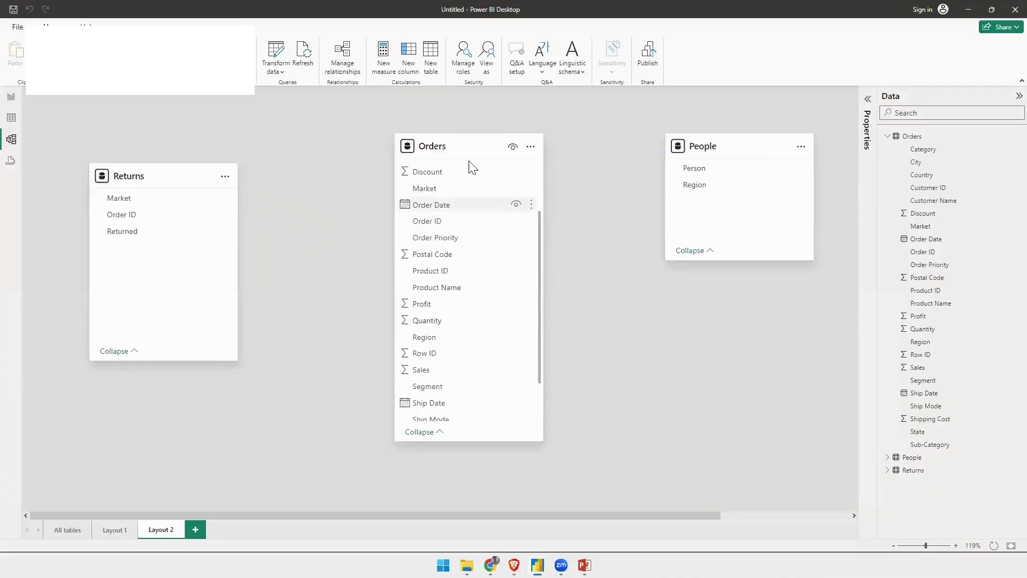
- Move the Orders and People tables closer together in the Layout 2 model diagram
drag(444, 145, 366, 146)
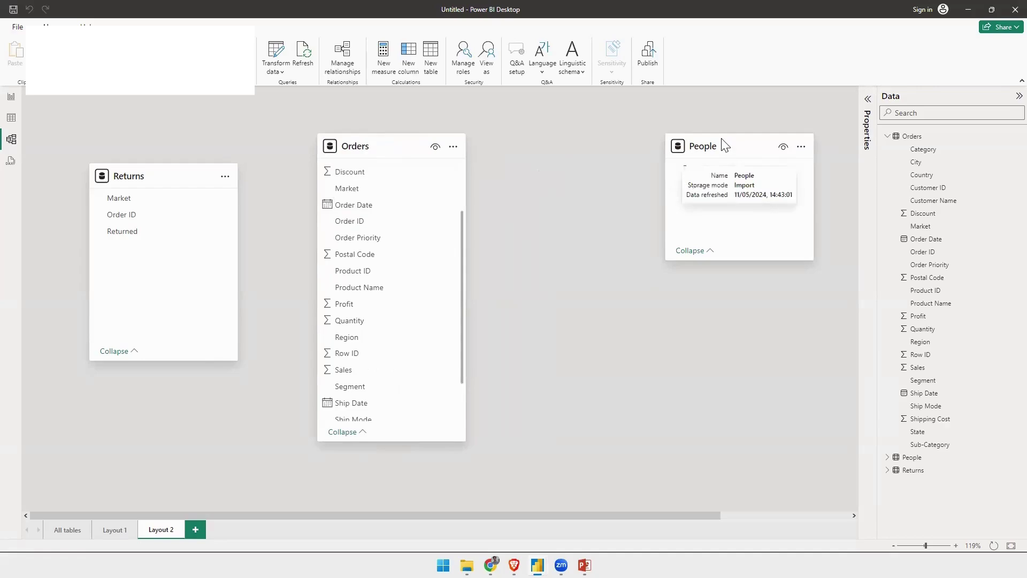
drag(709, 140, 653, 141)
drag(390, 152, 410, 152)
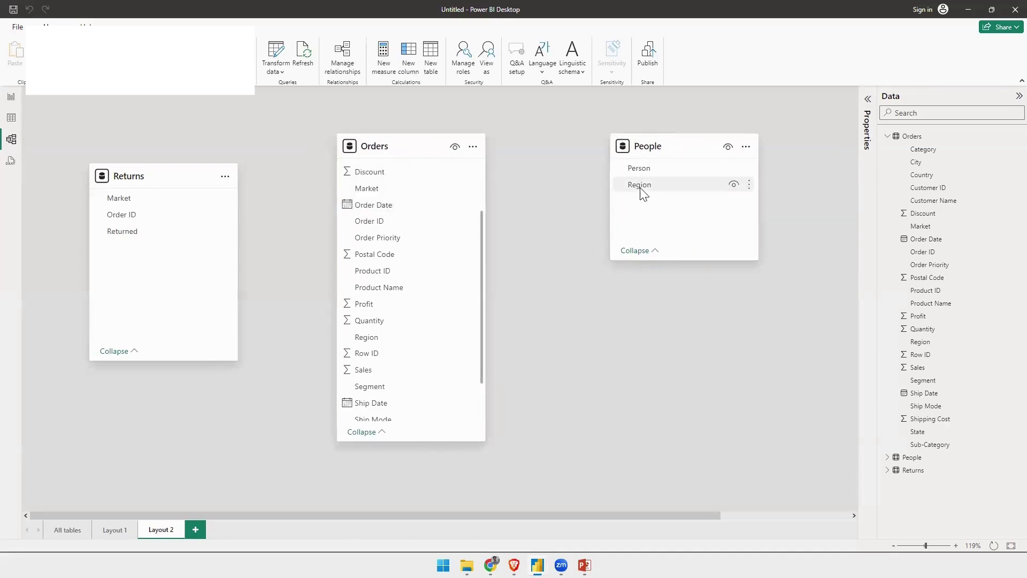
- Inspect the data of the People and Orders tables, comparing their Region columns, and return to the model diagram
click(12, 121)
click(965, 459)
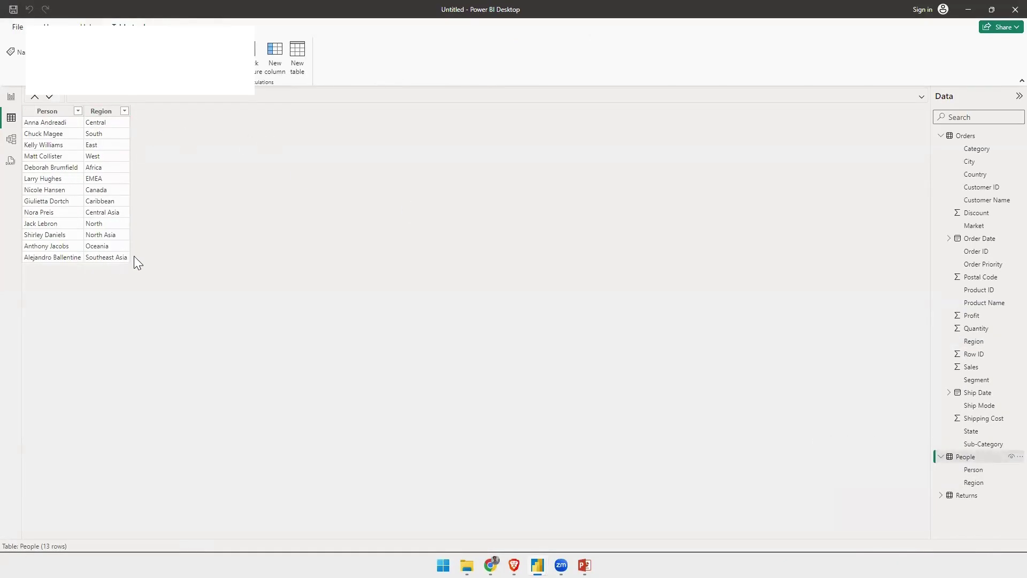
click(968, 136)
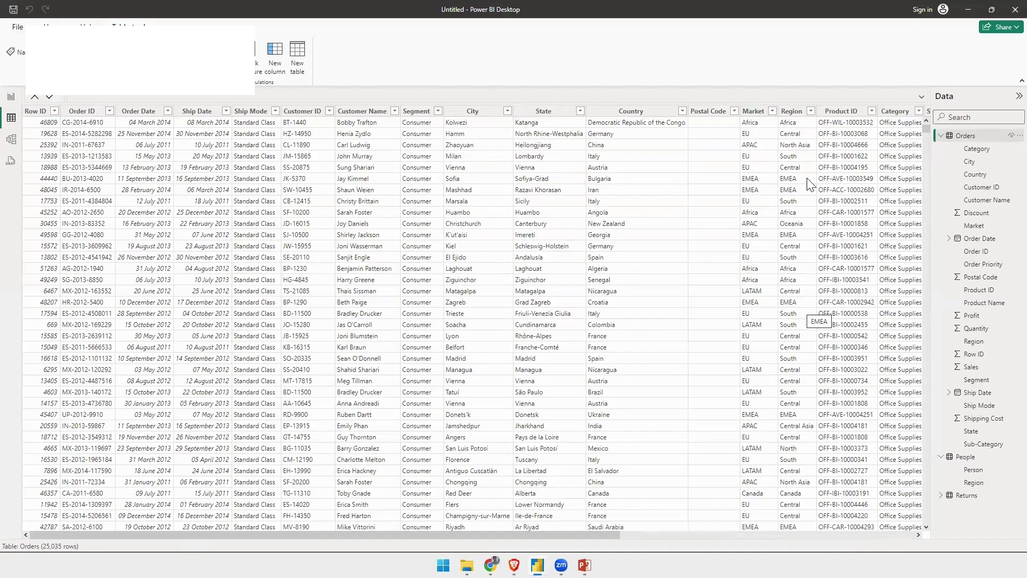
click(791, 113)
click(11, 140)
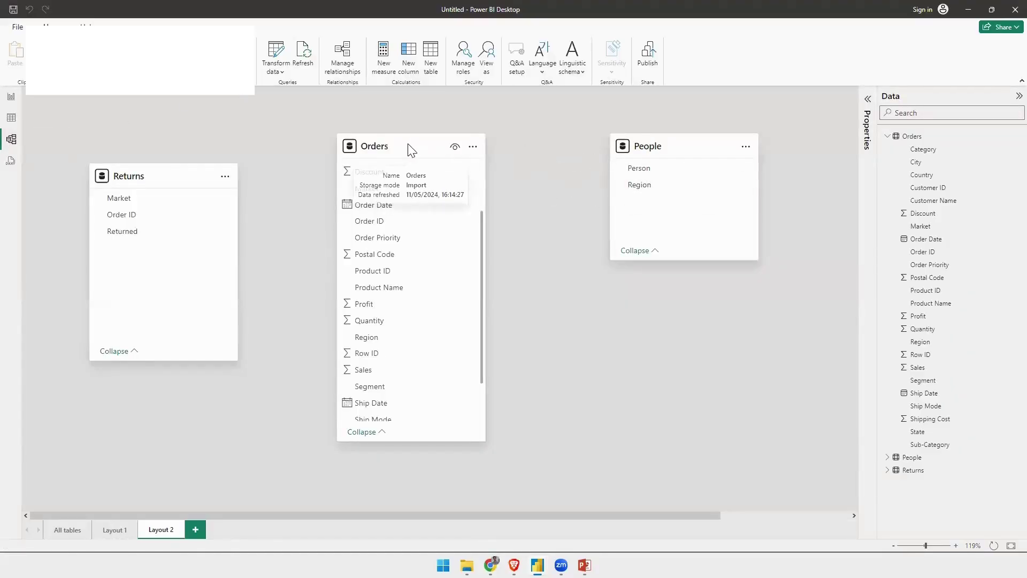
- Create a relationship between the Region field of the People table and the Region field of the Orders table
drag(411, 143, 441, 143)
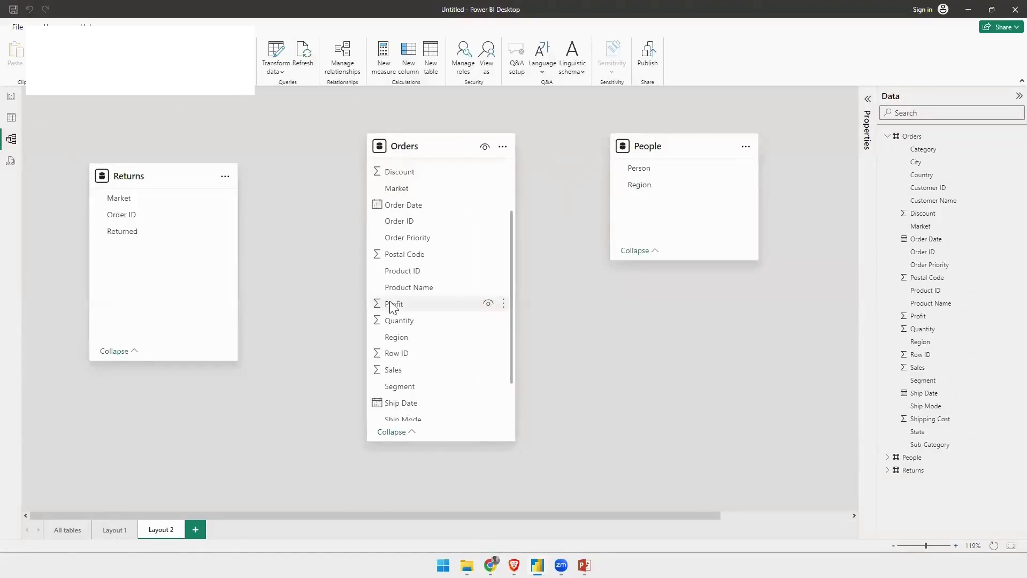
click(643, 190)
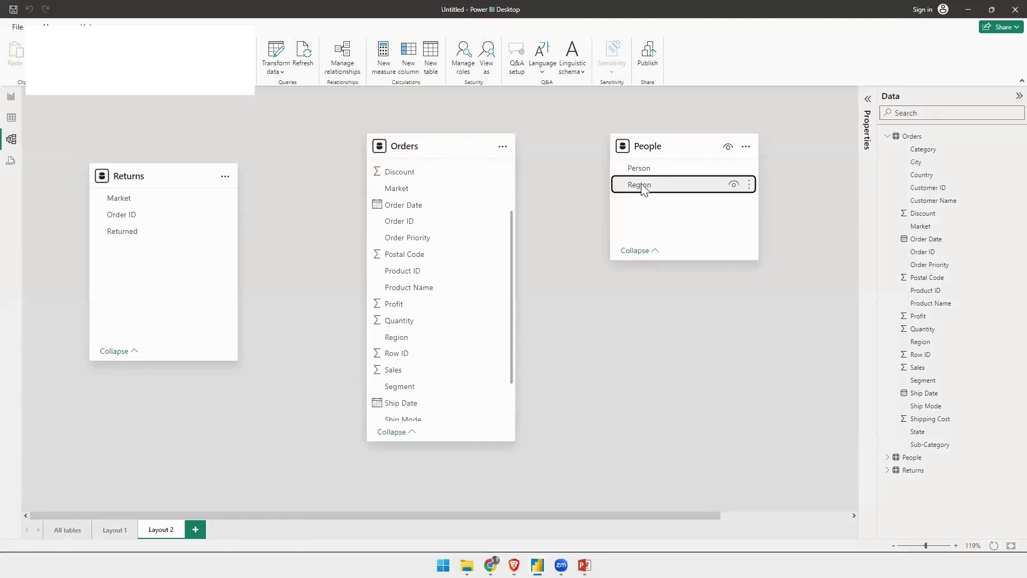
drag(644, 189, 401, 345)
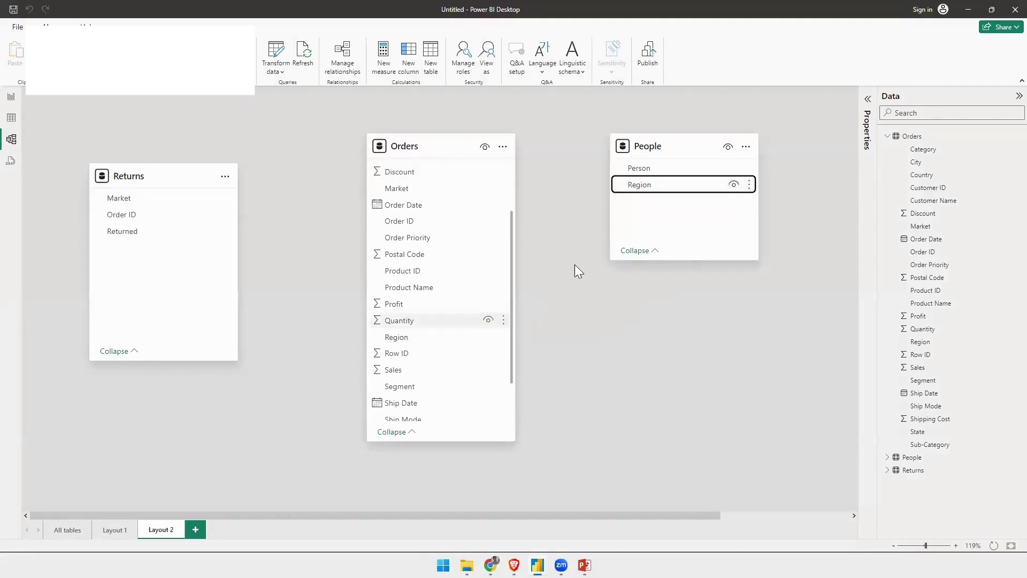
click(528, 333)
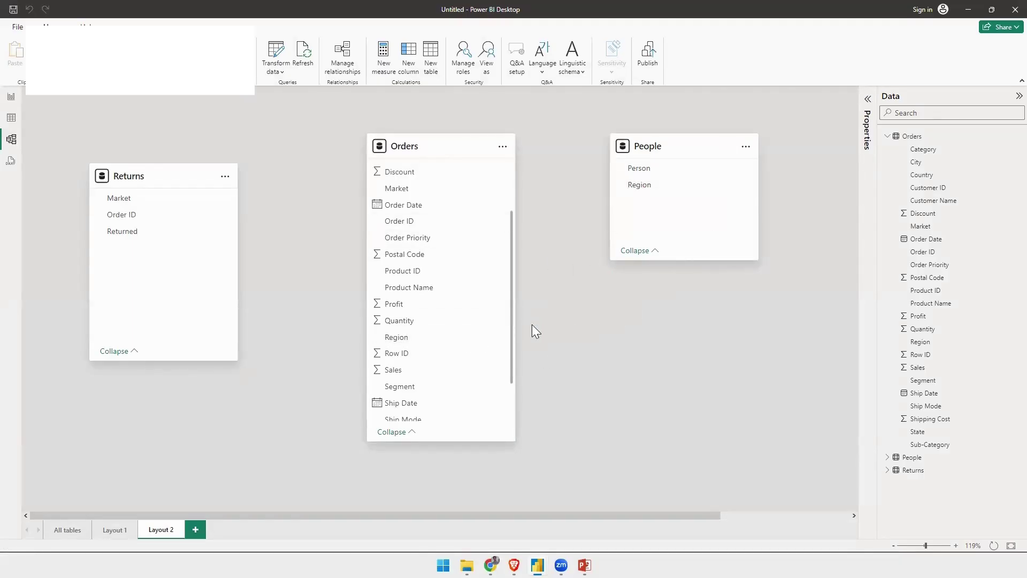
- Reposition the Orders table between Returns and People, checking the relationship's two ends against the slide on relationship types
drag(441, 141, 359, 193)
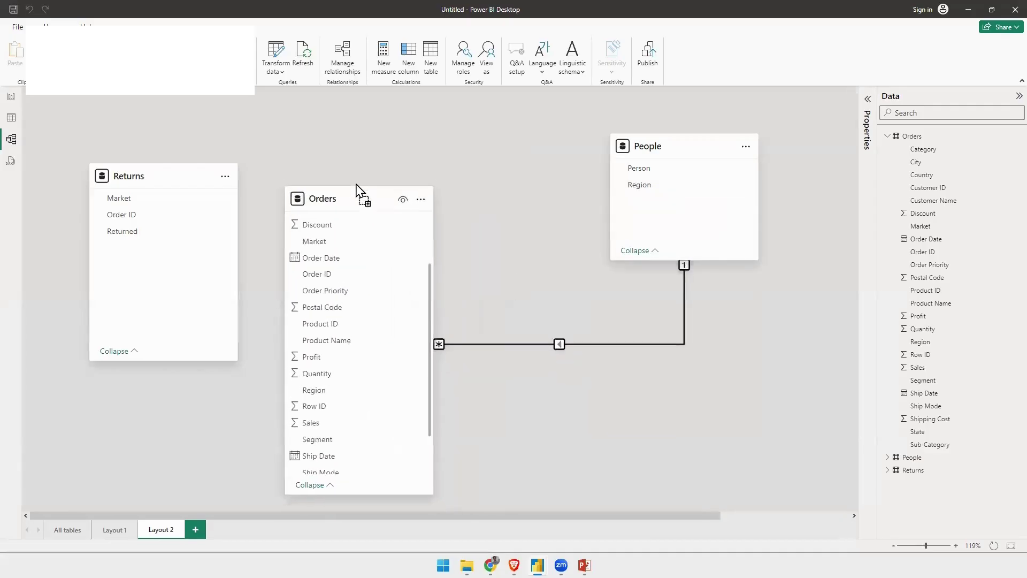
click(678, 267)
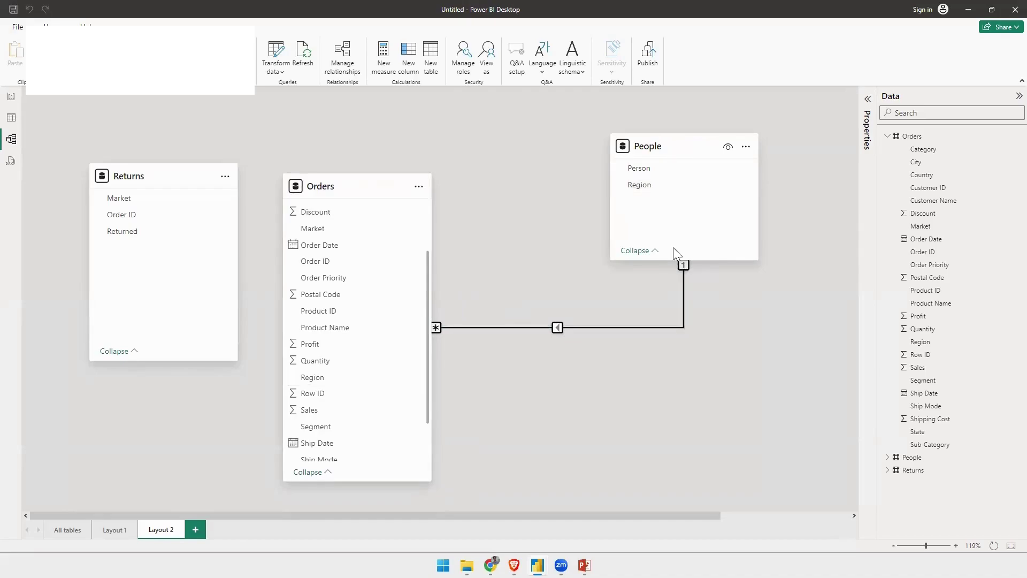
click(442, 328)
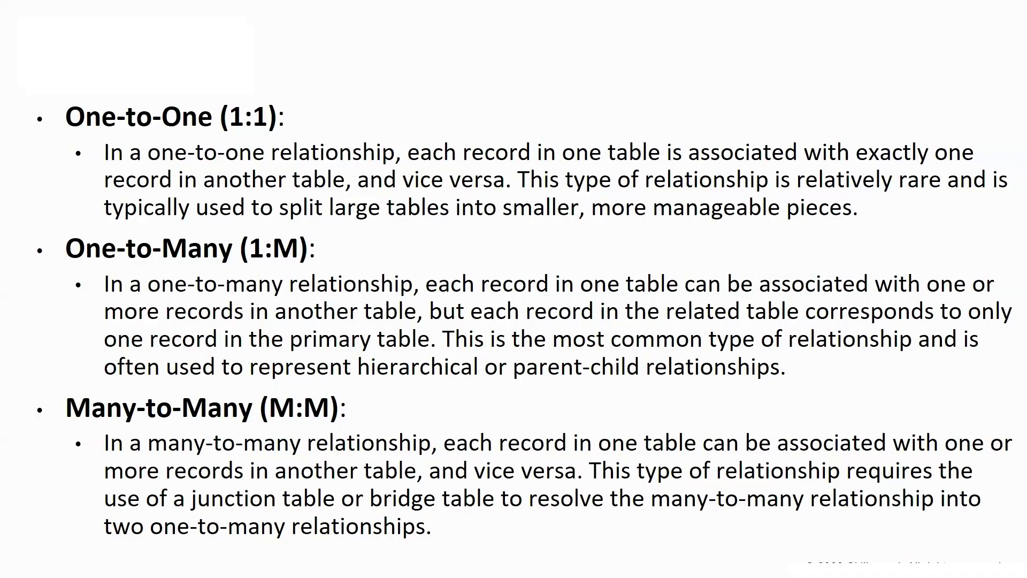
key(alt+Tab)
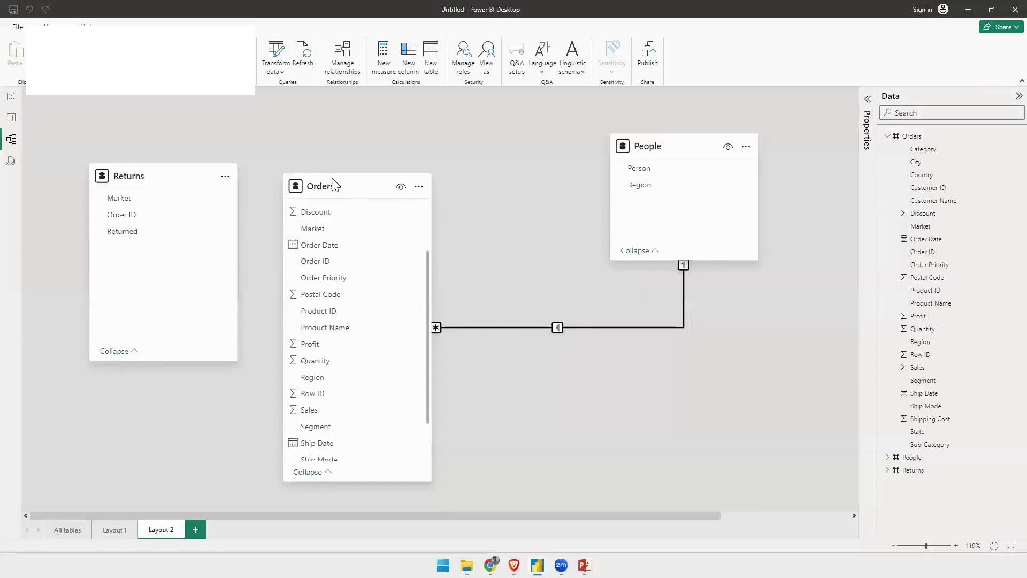
drag(341, 192, 409, 181)
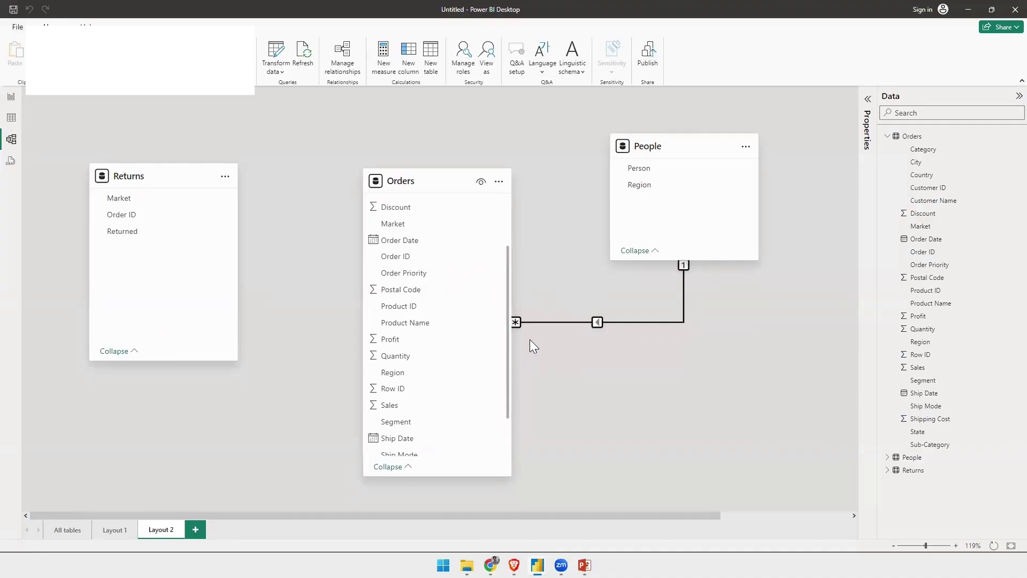
- Open the Orders–People relationship for editing and review its cardinality options, keeping Many to one (*:1)
right_click(598, 323)
click(611, 344)
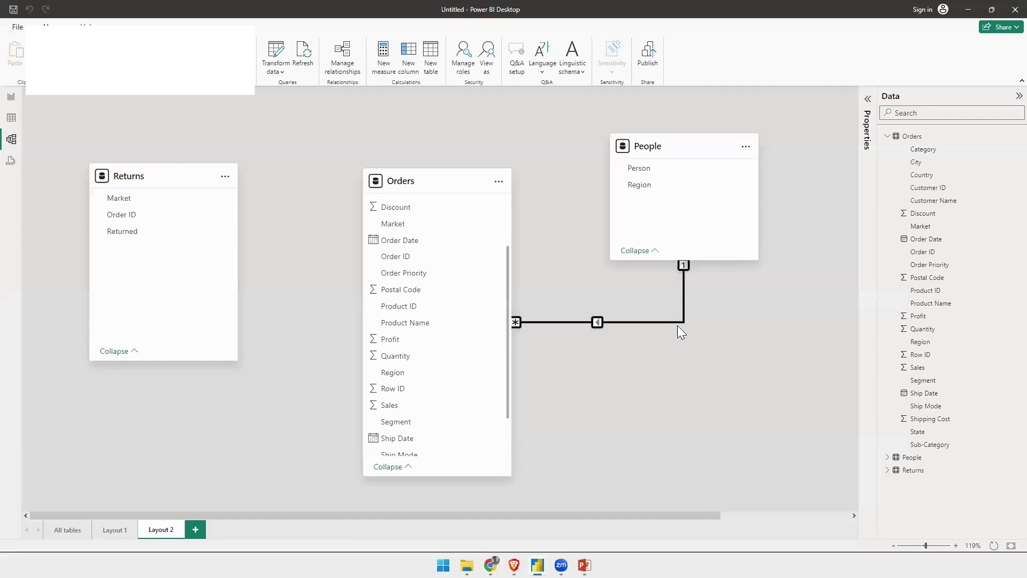
drag(544, 138, 573, 105)
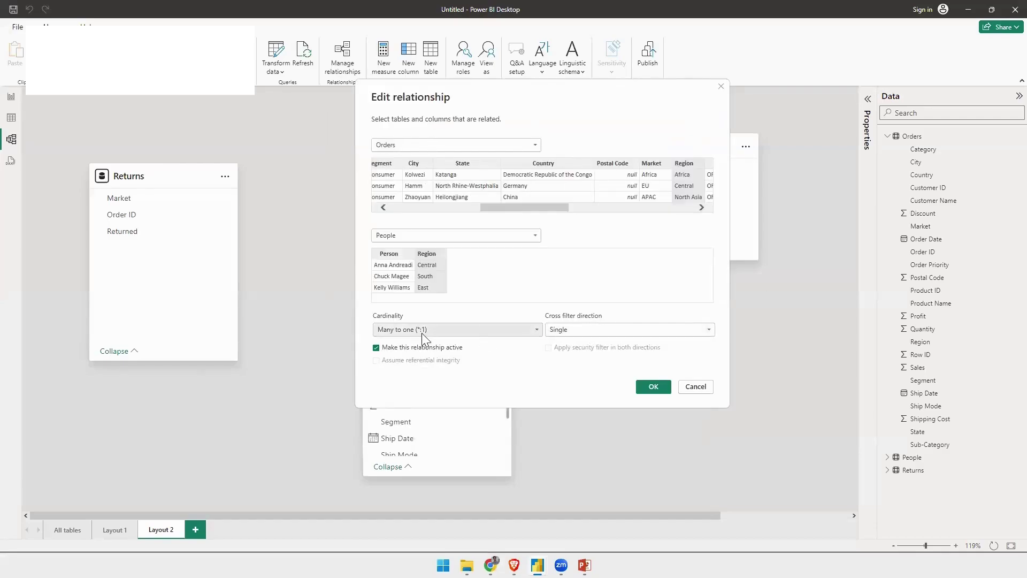
click(390, 329)
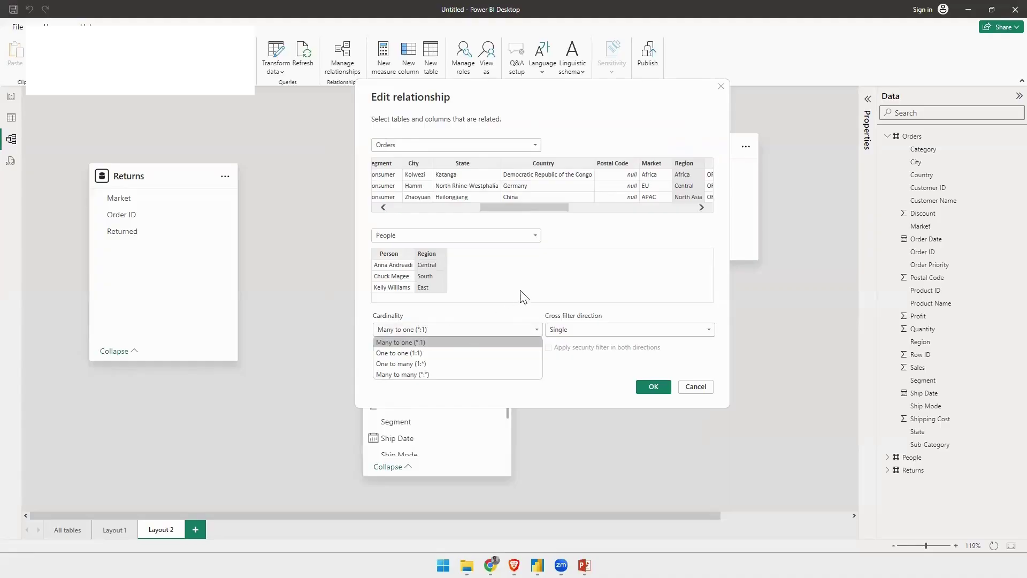
click(419, 329)
click(418, 331)
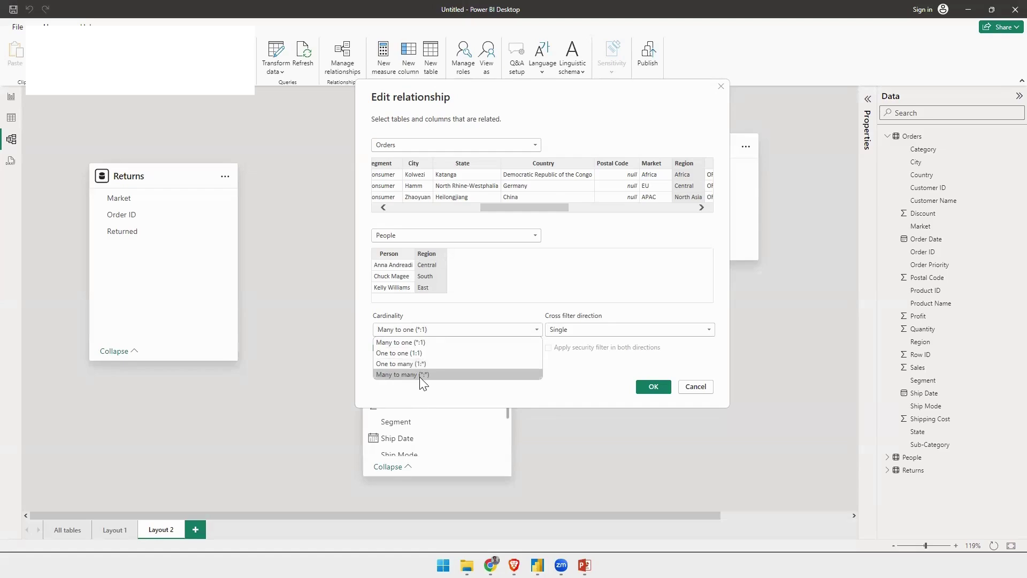
click(399, 342)
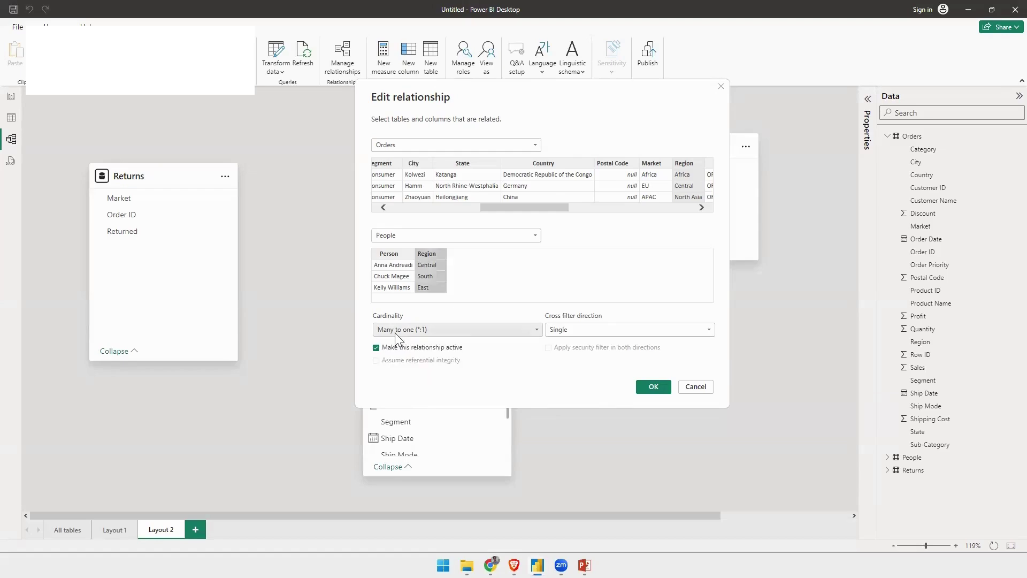
- Try the One to many (1:*) cardinality for the Orders–People relationship and cancel the edit
click(407, 330)
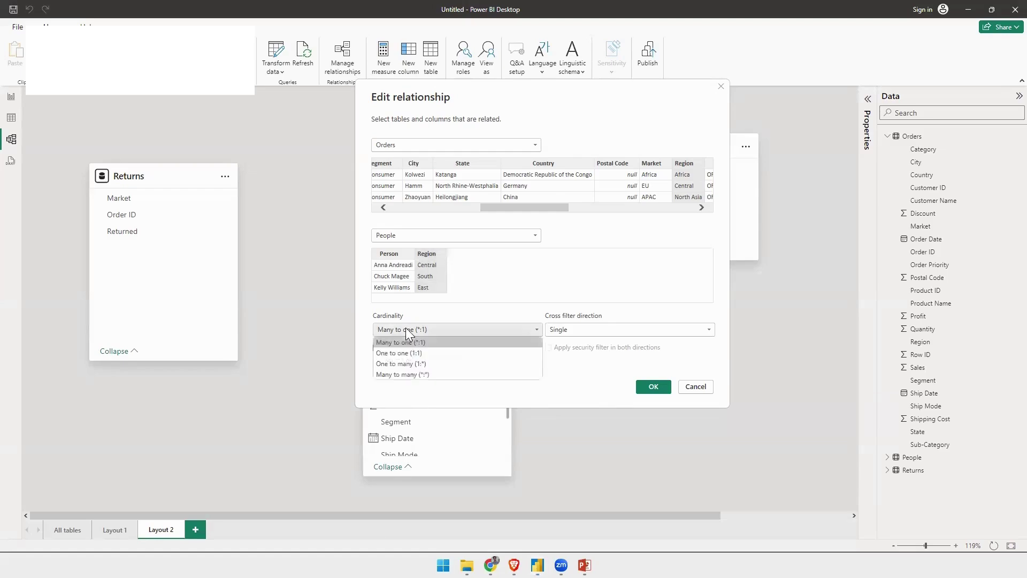
click(402, 363)
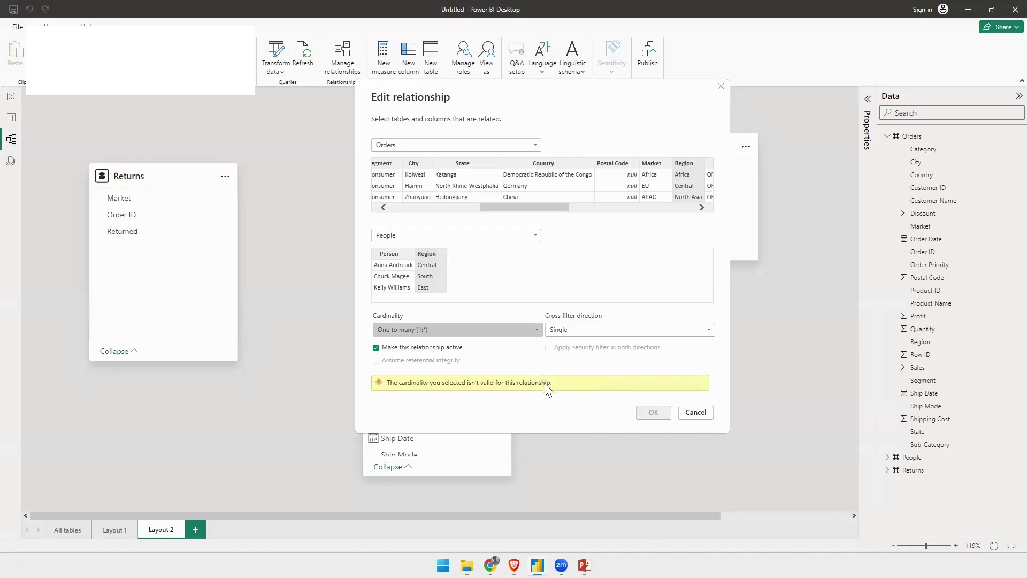
click(520, 328)
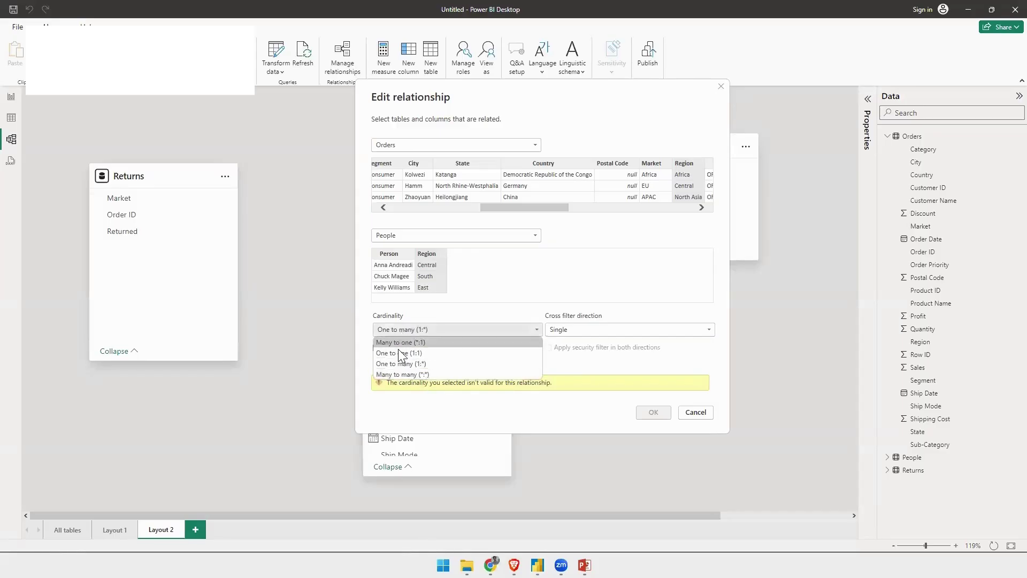
click(407, 362)
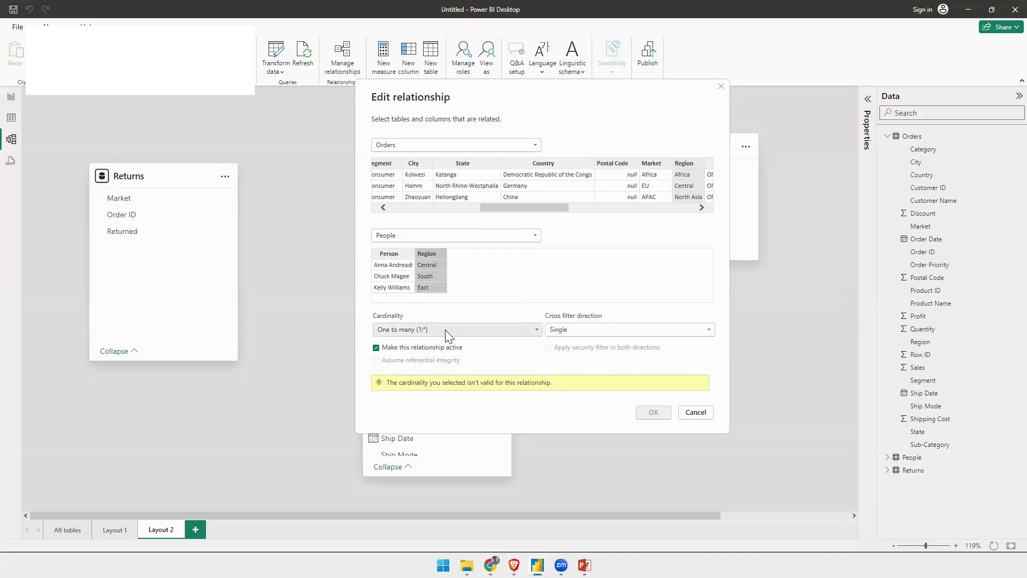
click(696, 412)
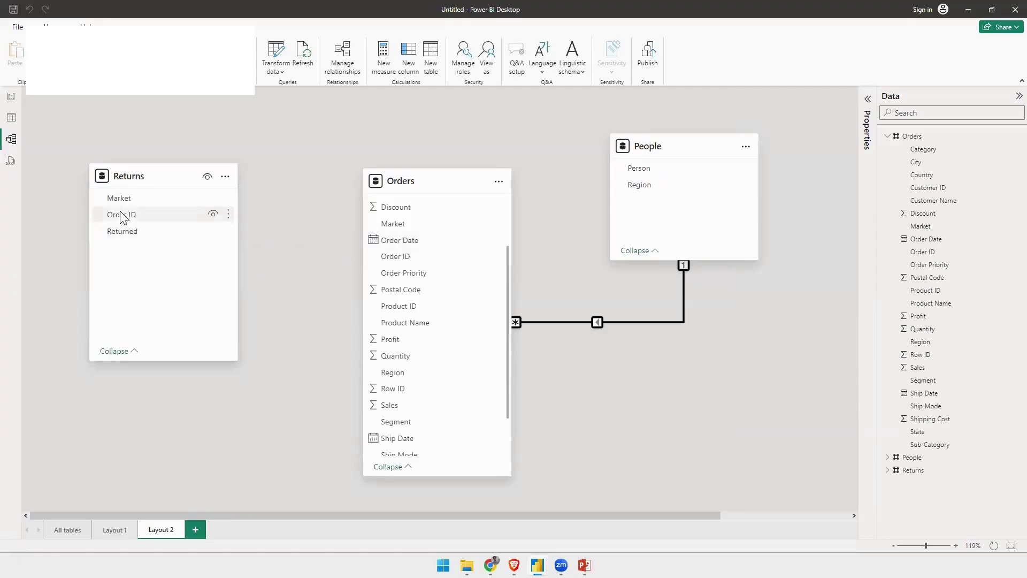
- Relate Order ID in Returns to Order ID in Orders, and arrange the diagram with Orders below and between Returns and People
drag(119, 213, 420, 265)
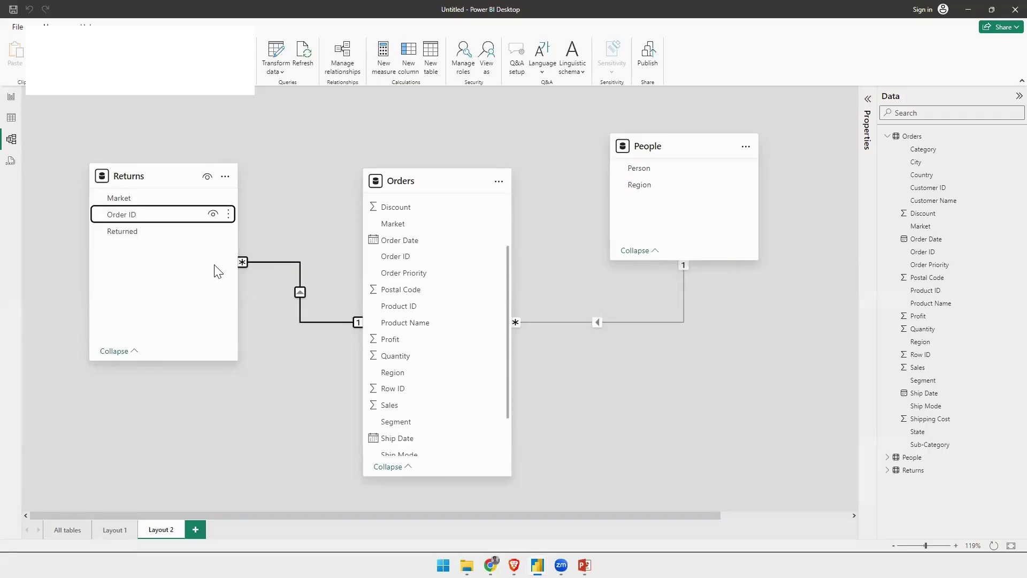
drag(134, 168, 113, 139)
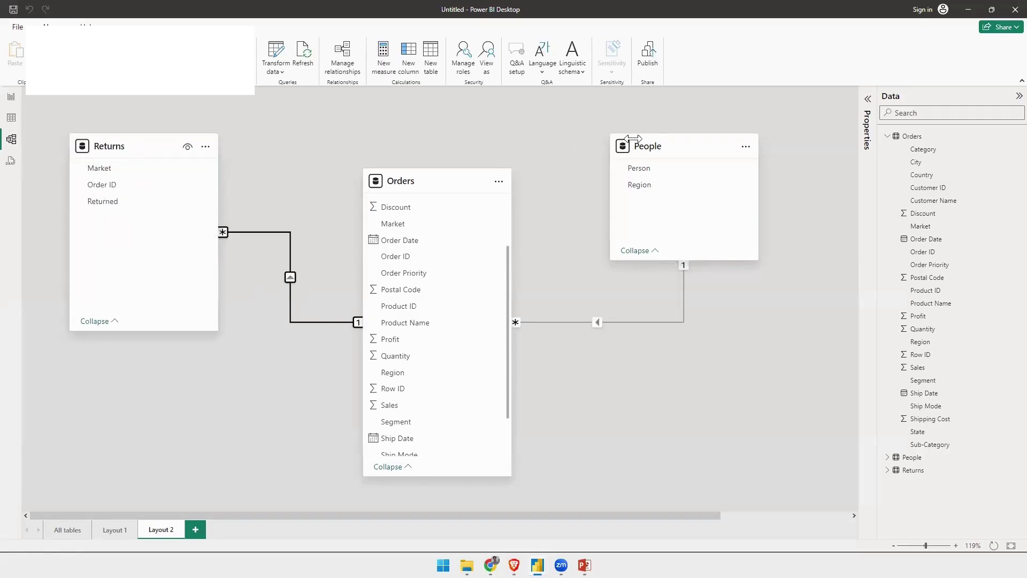
drag(658, 145, 697, 145)
drag(396, 174, 436, 229)
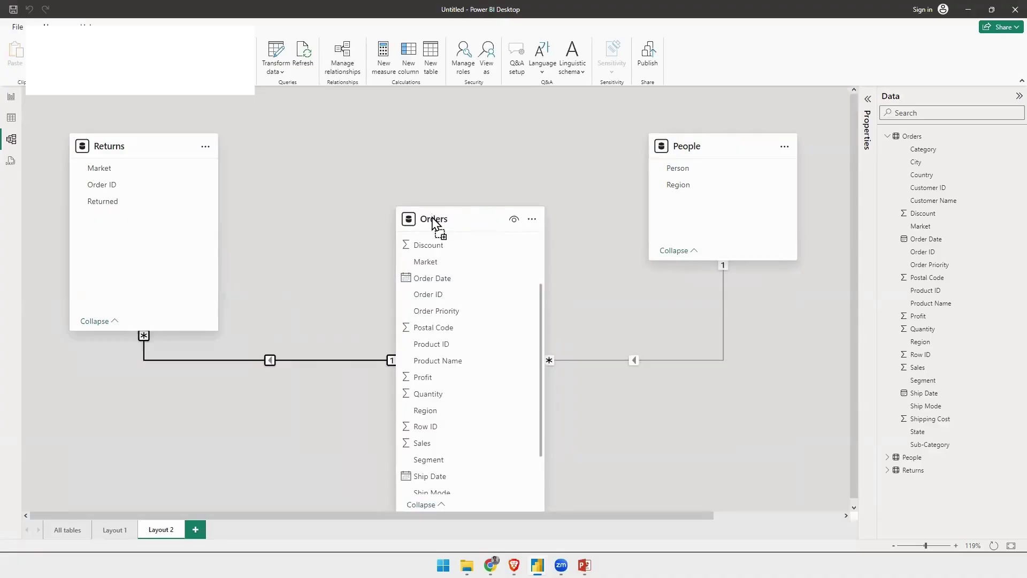
scroll(514, 208, down, 2)
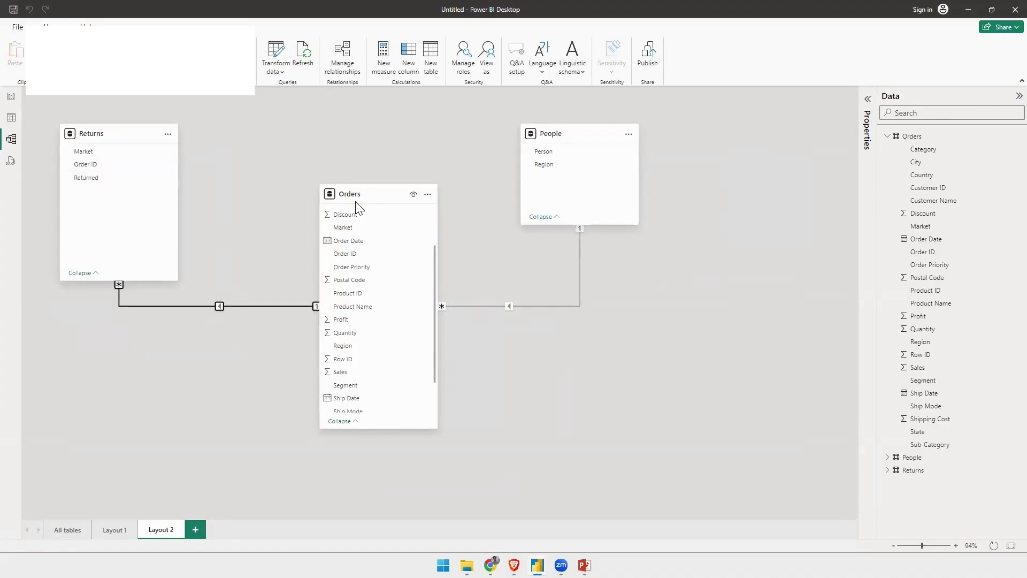
mouse_move(354, 197)
mouse_down()
mouse_move(362, 183)
mouse_move(360, 207)
mouse_up()
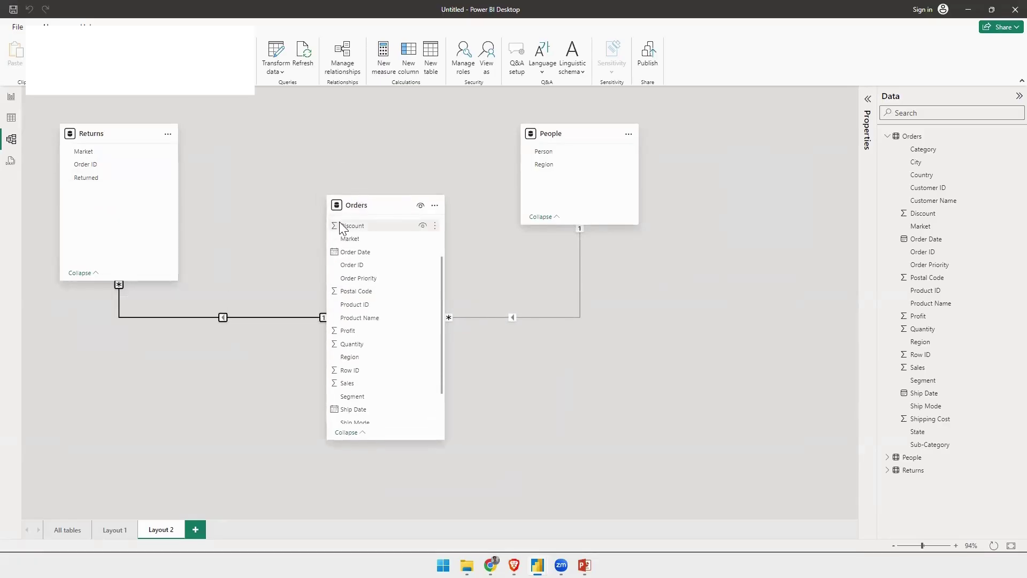
scroll(362, 177, up, 3)
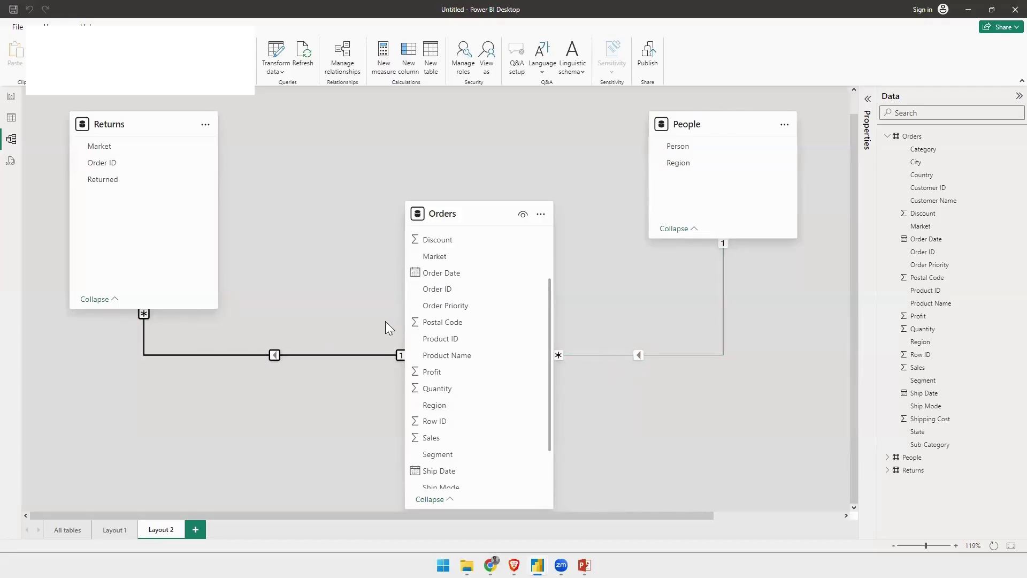
- Edit the Orders–People relationship and set its cross filter direction to Both
right_click(639, 355)
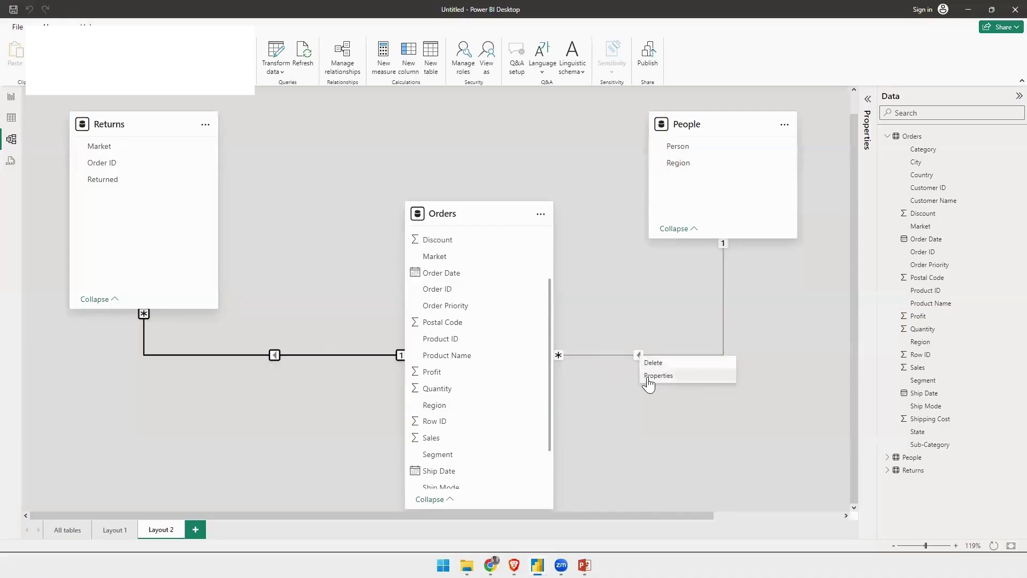
click(647, 376)
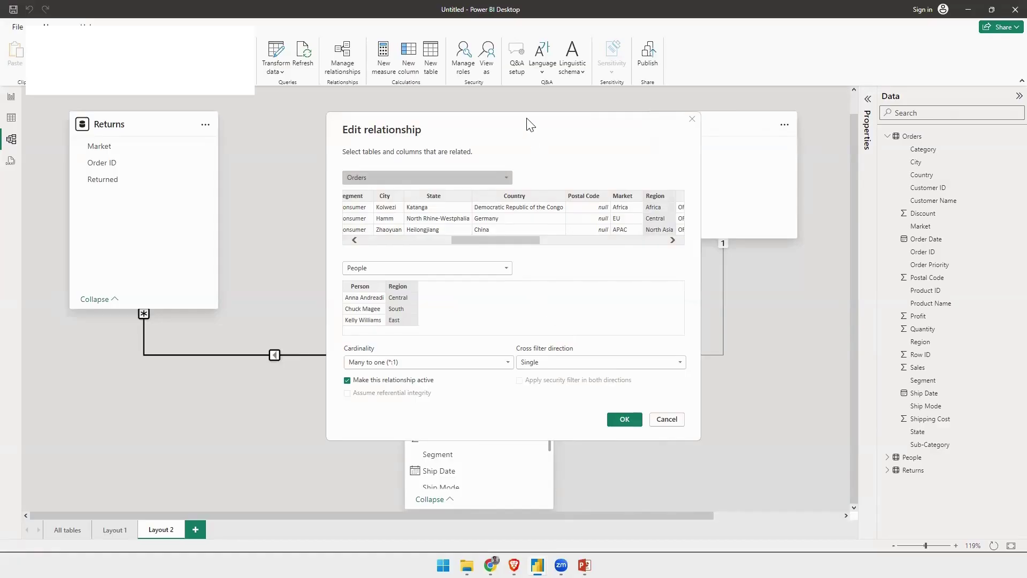
drag(529, 126, 239, 126)
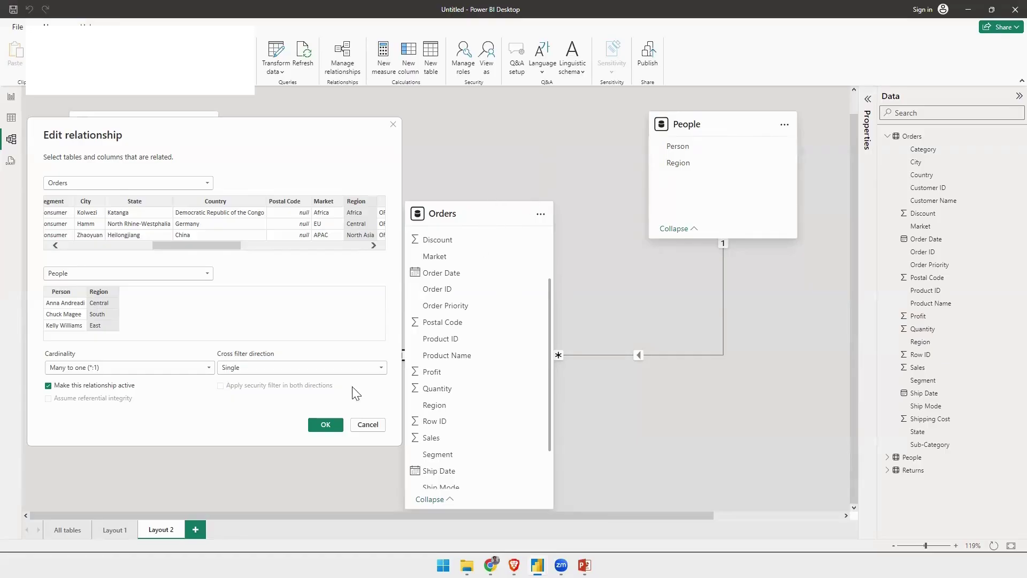
click(256, 367)
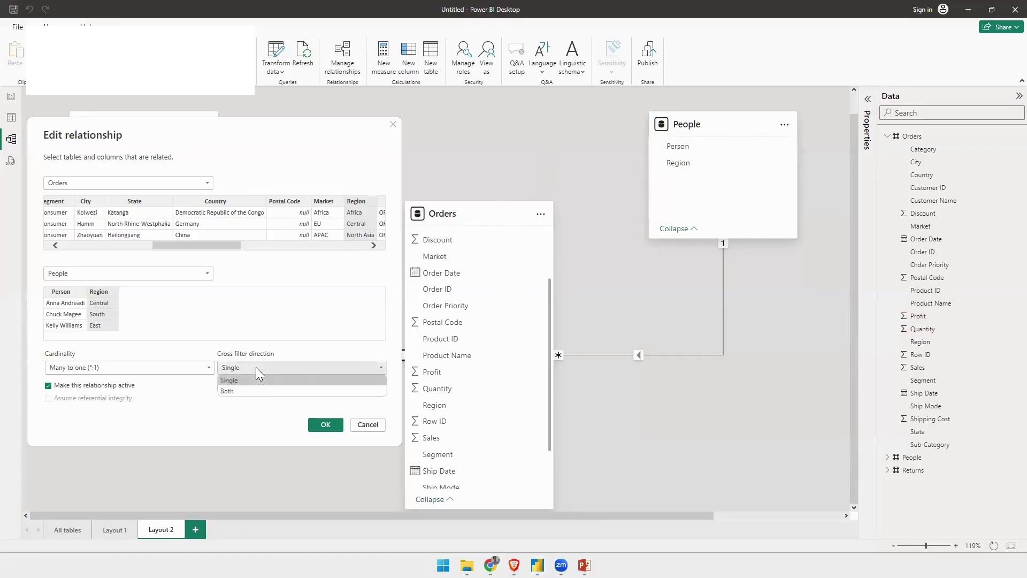
click(235, 390)
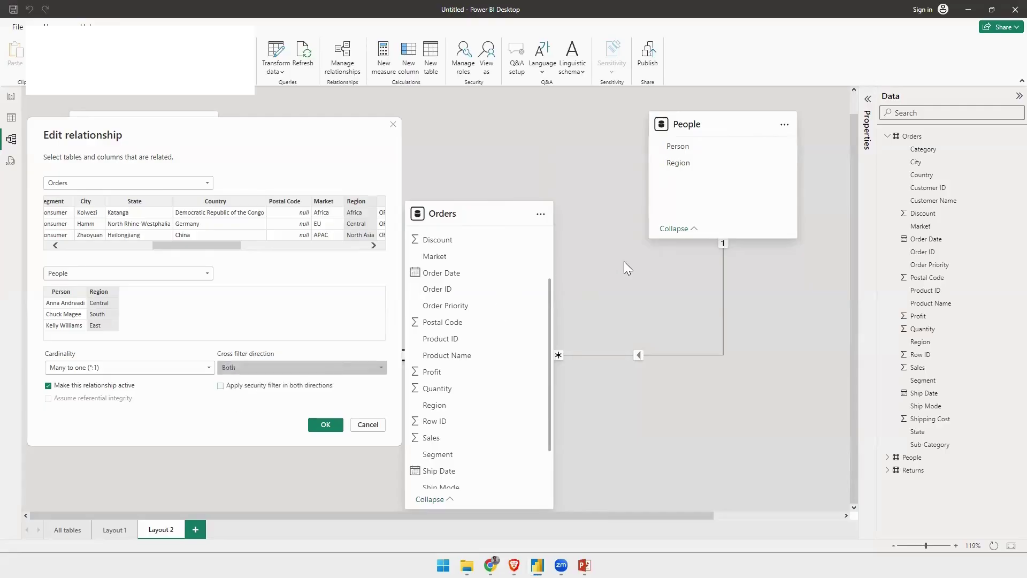
click(336, 420)
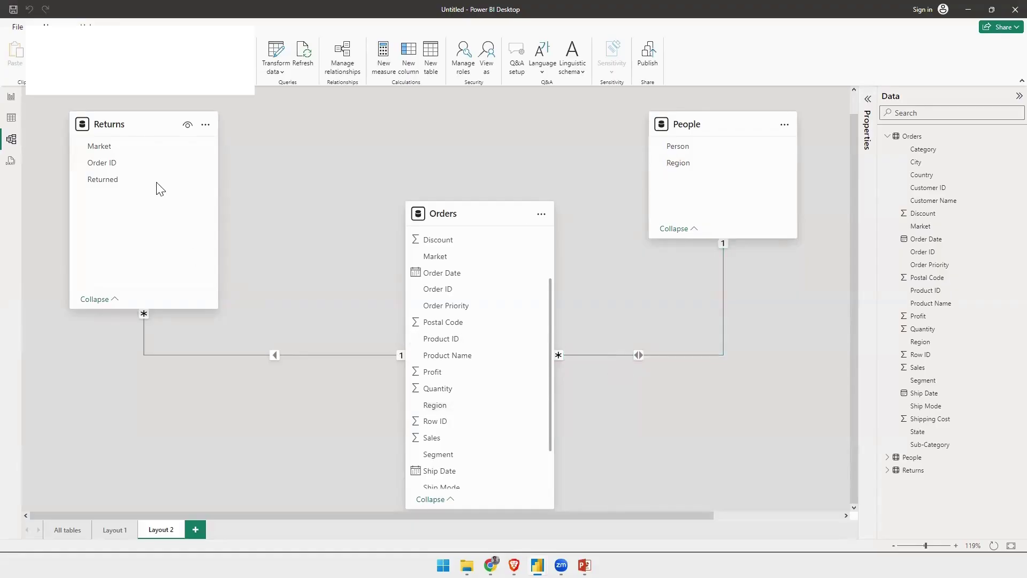
- Move the Returns table closer to Orders, and set the Orders–People relationship's cross filter direction back to Single
drag(127, 113, 210, 117)
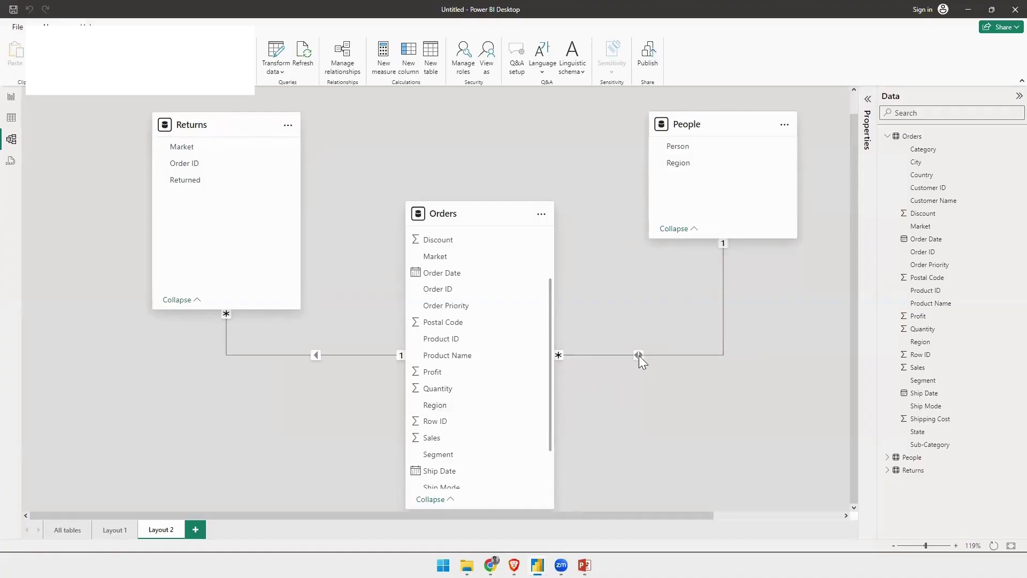
double_click(648, 373)
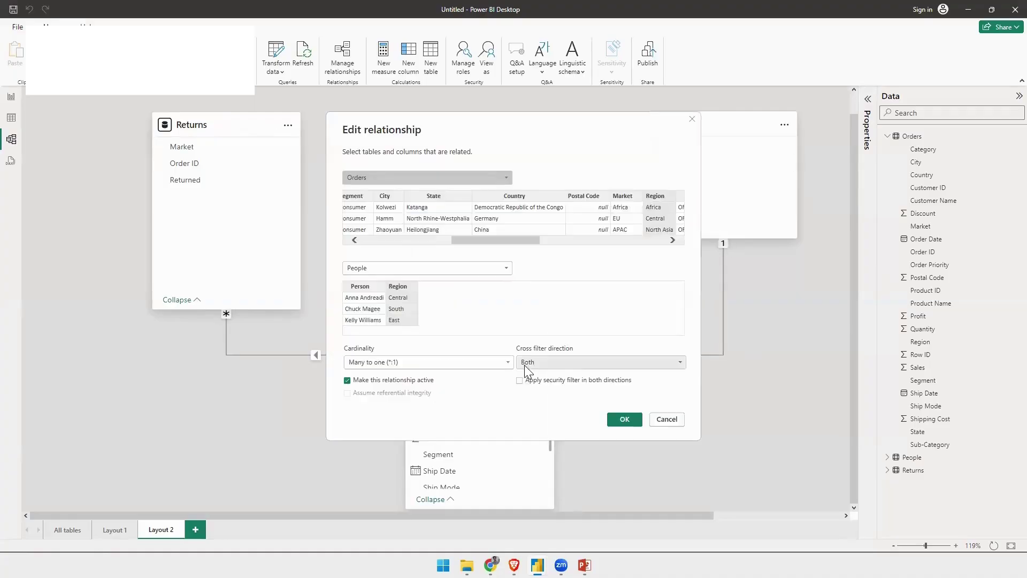
click(554, 362)
click(545, 374)
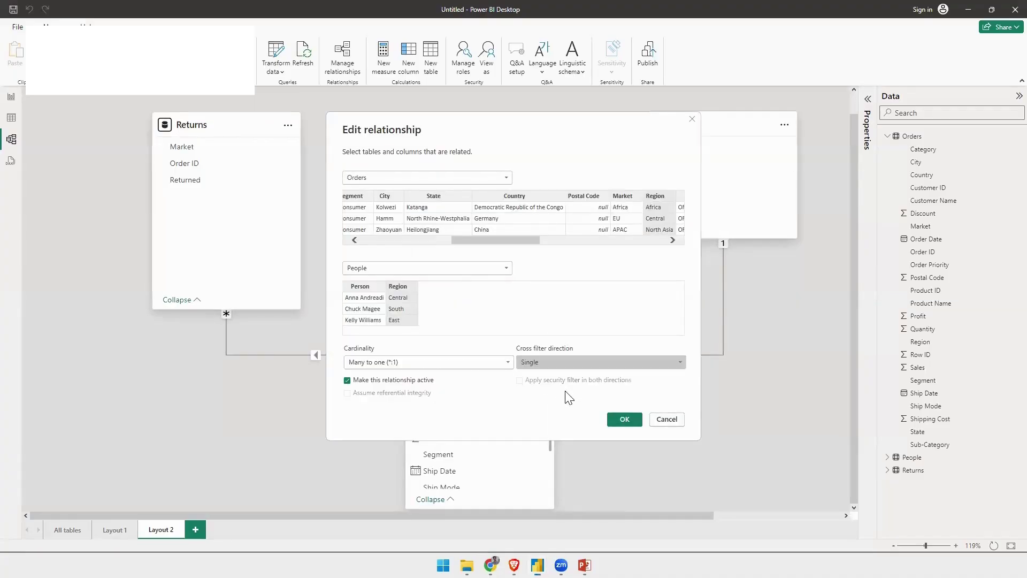
click(623, 418)
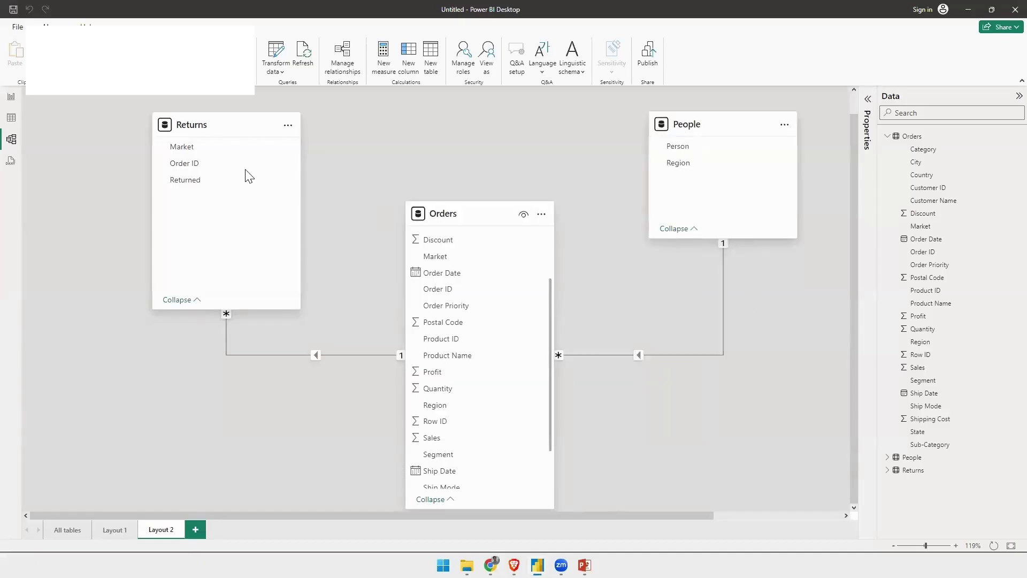
- Rearrange the diagram so Returns, Orders and People stand side by side in one row, with Orders in the middle
drag(218, 126, 258, 125)
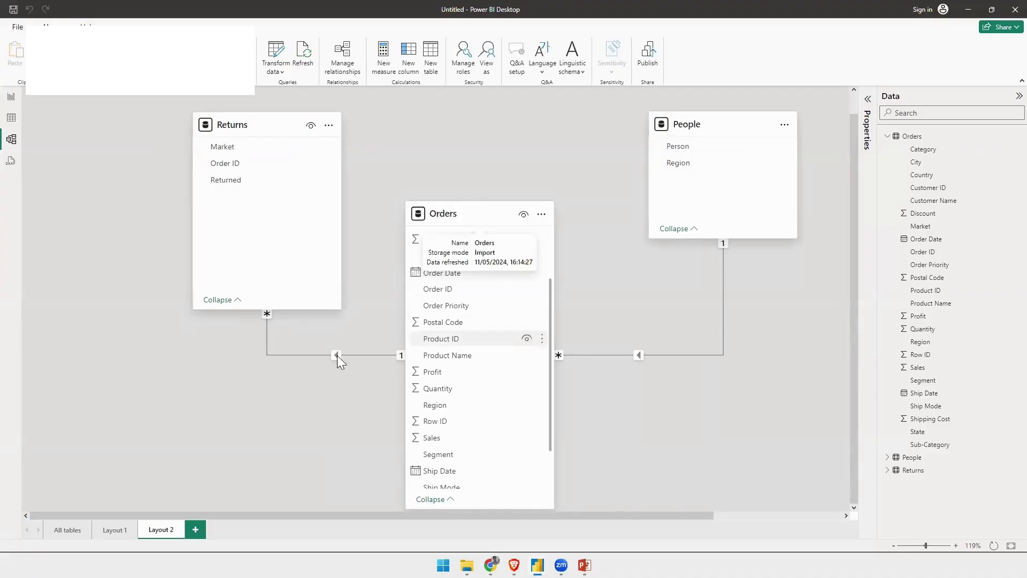
drag(234, 126, 183, 127)
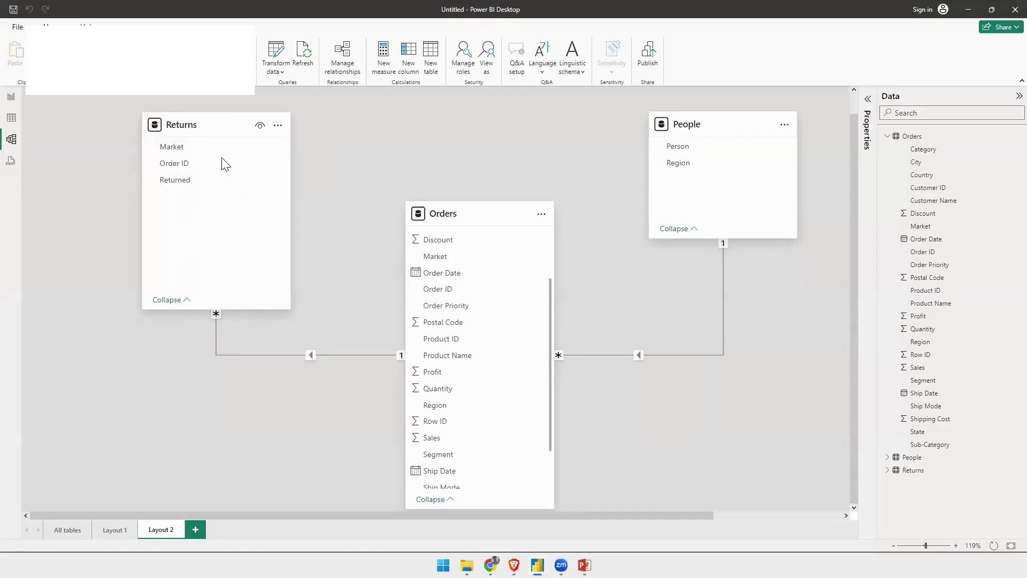
mouse_move(166, 136)
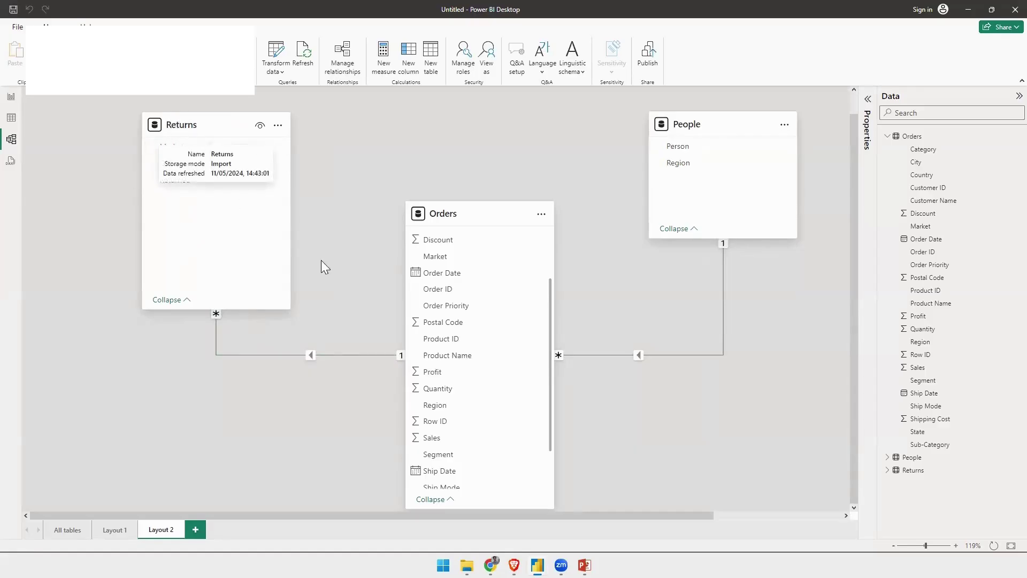
mouse_move(692, 125)
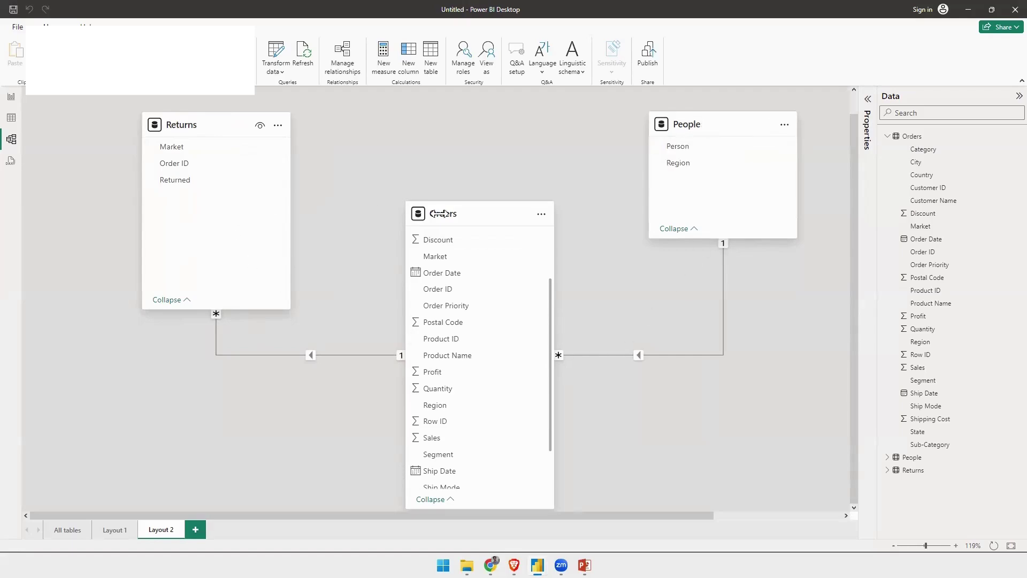
drag(460, 213, 456, 247)
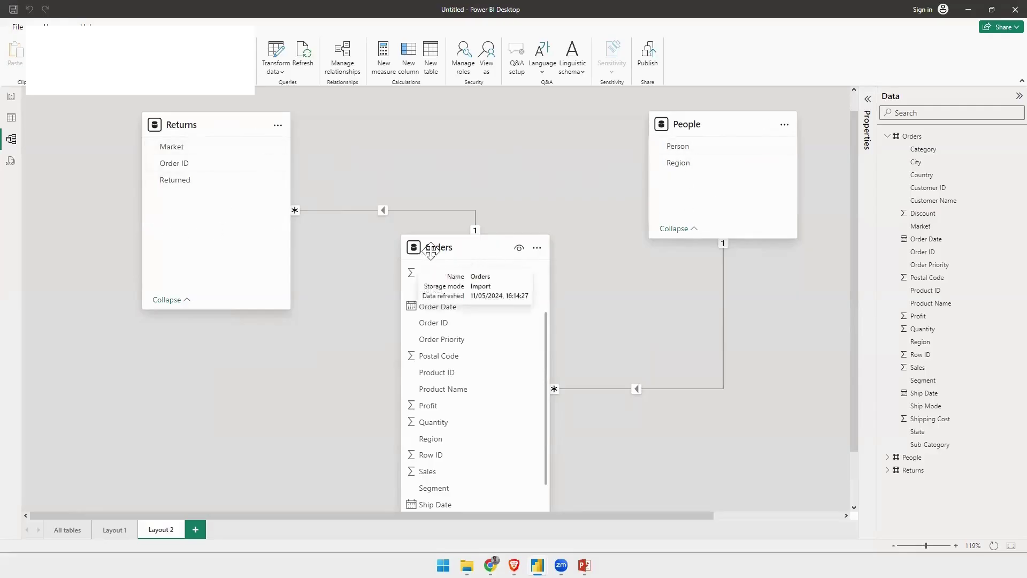
drag(431, 250, 454, 152)
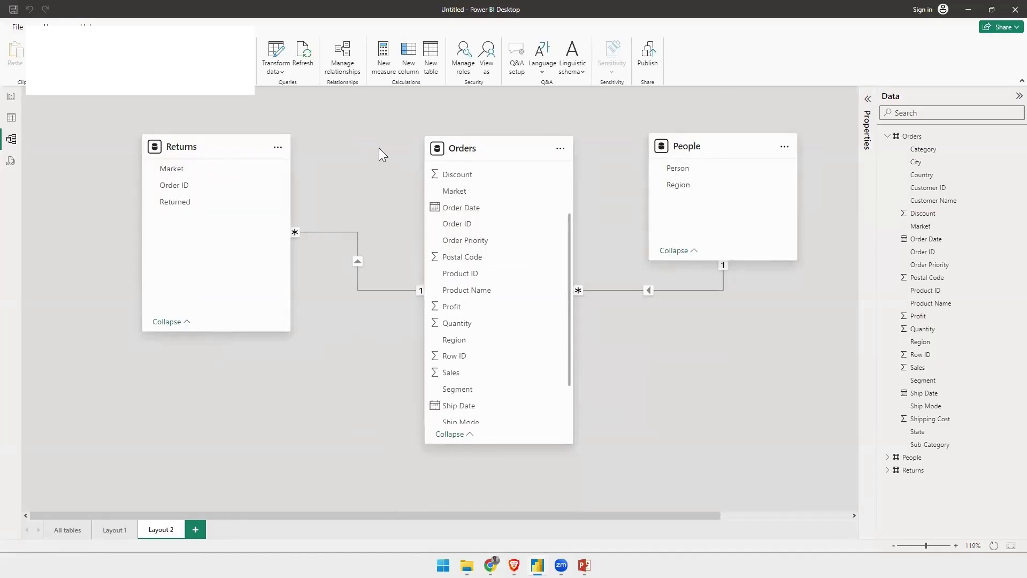
drag(219, 151, 232, 151)
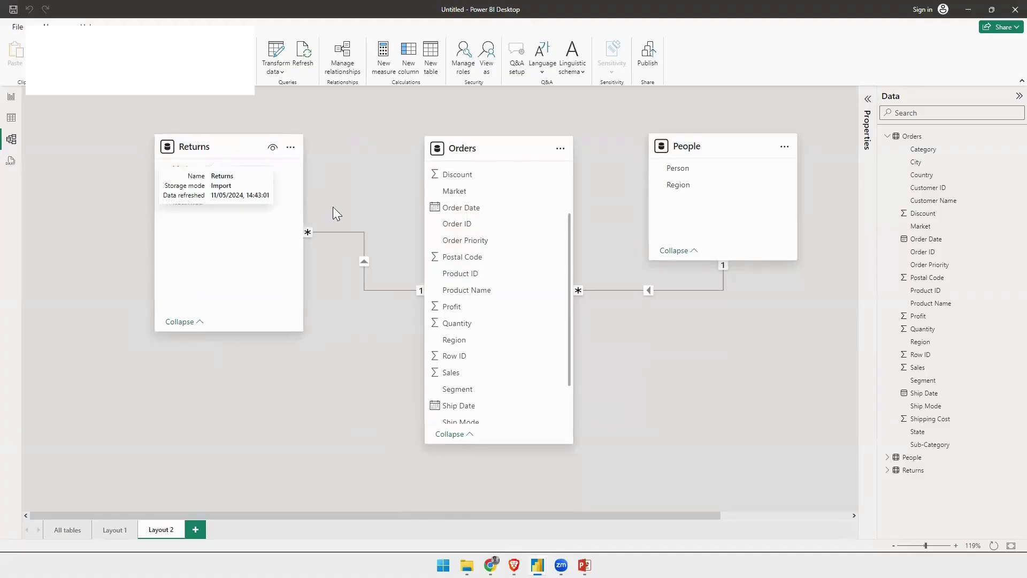